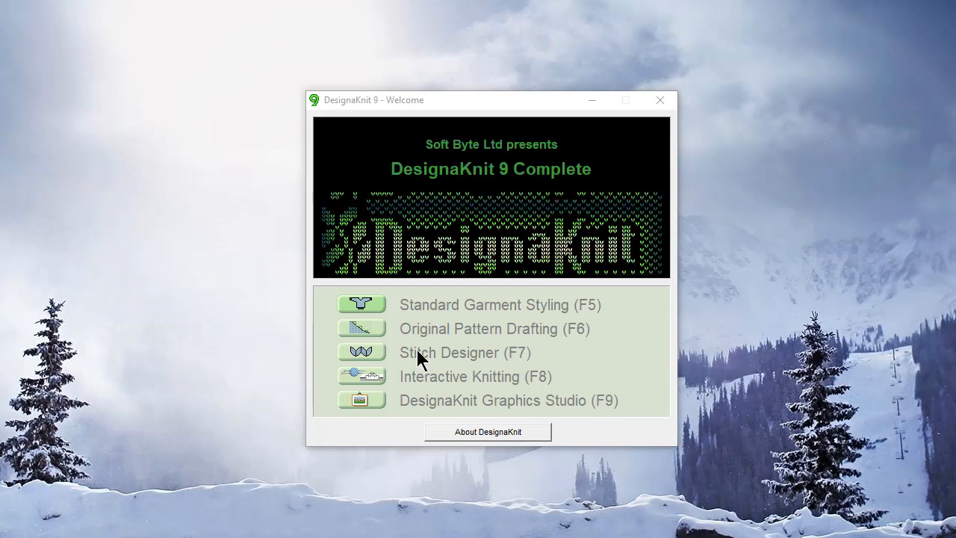
Step: Create a new garment in Standard Garment Styling: an adult female sweater with straight sleeves, a round front neck and a straight back neck
left_click(360, 305)
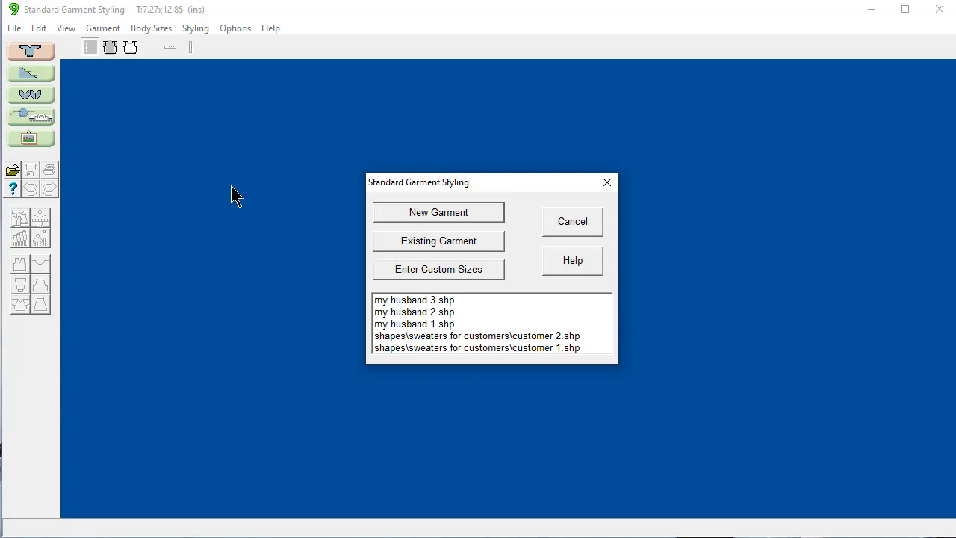
left_click(437, 212)
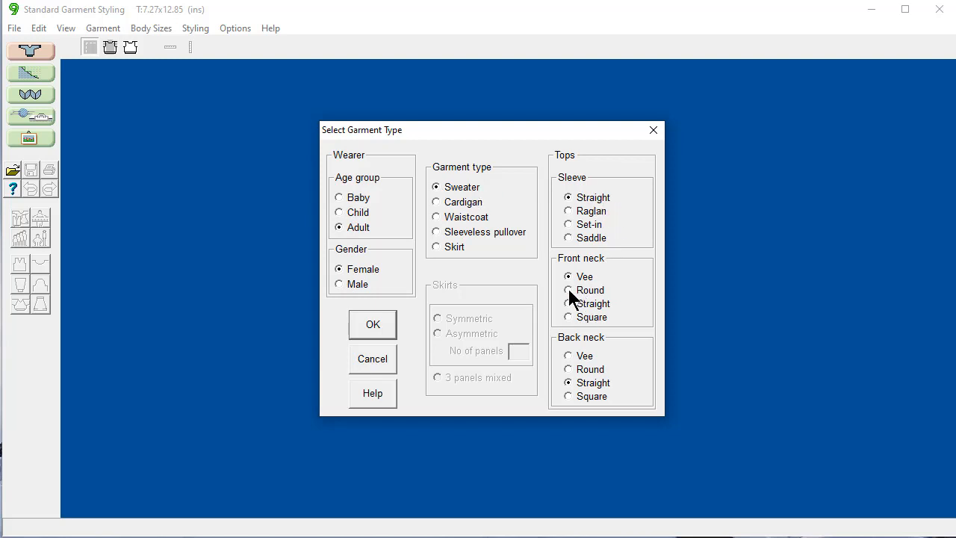
left_click(370, 327)
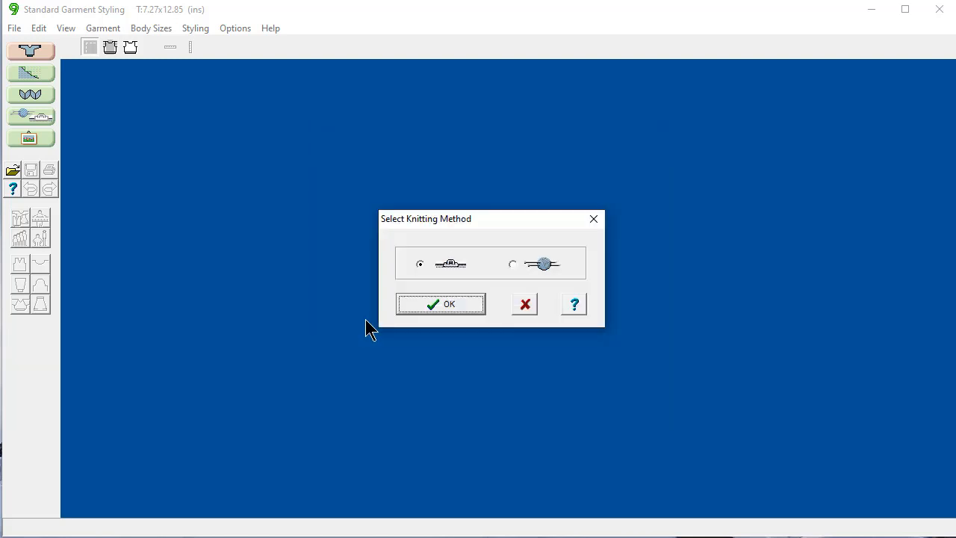
Step: Choose machine knitting as the method and the Brother KH970 as the knitting machine
left_click(442, 302)
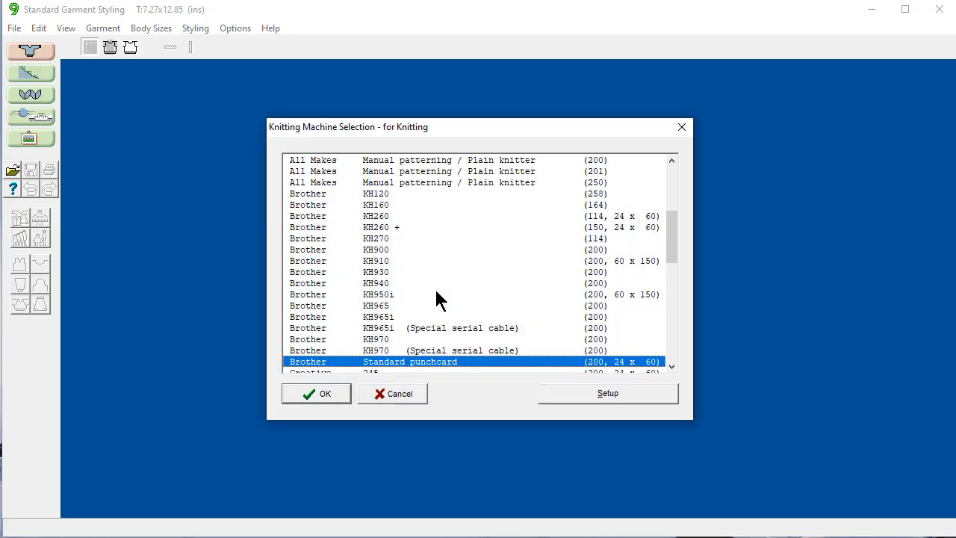
left_click_drag(675, 236, 613, 249)
left_click(378, 228)
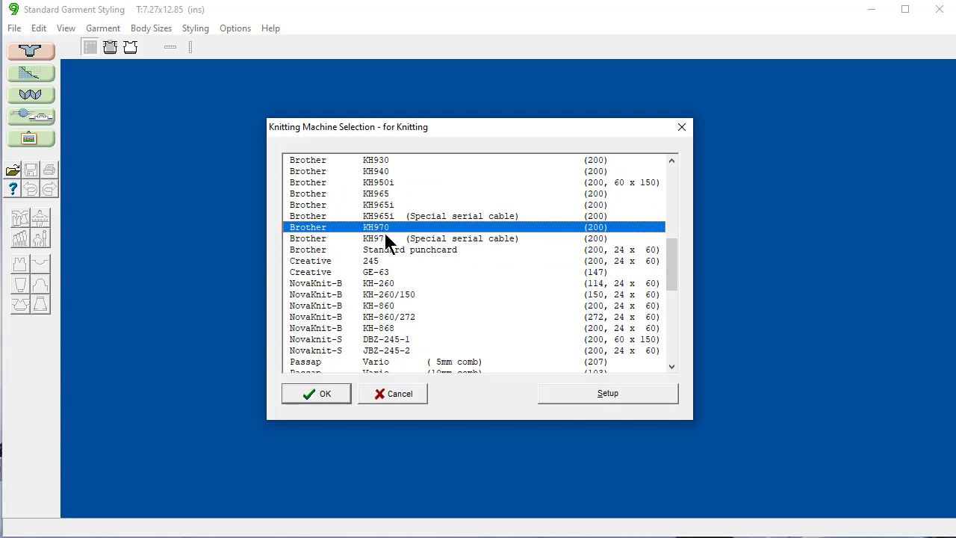
left_click(311, 391)
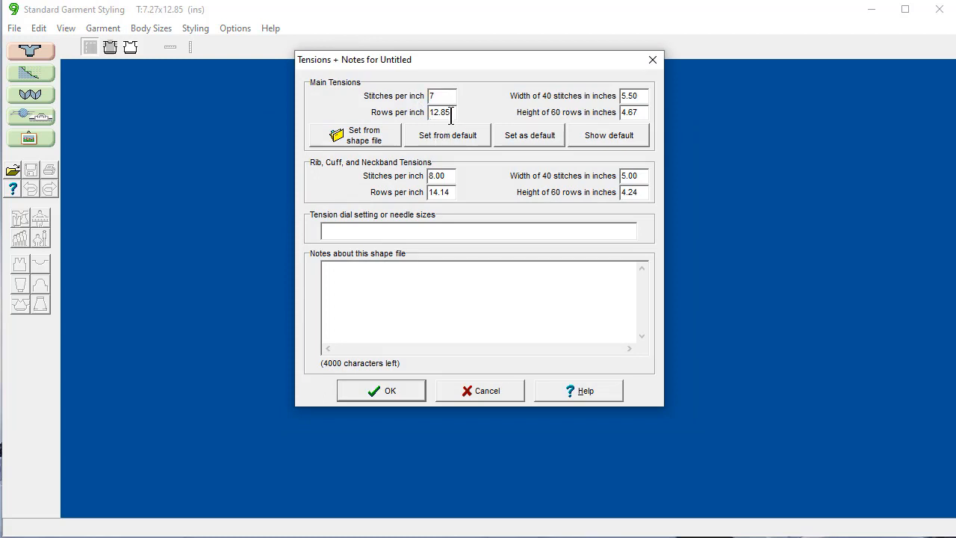
Step: Set the main tension to 7 stitches and 10 rows per inch, with the rib tension at 7 stitches per inch
type("7")
key("Tab")
type("10")
key("Tab")
type("7")
key("Tab")
type("1")
left_click(373, 389)
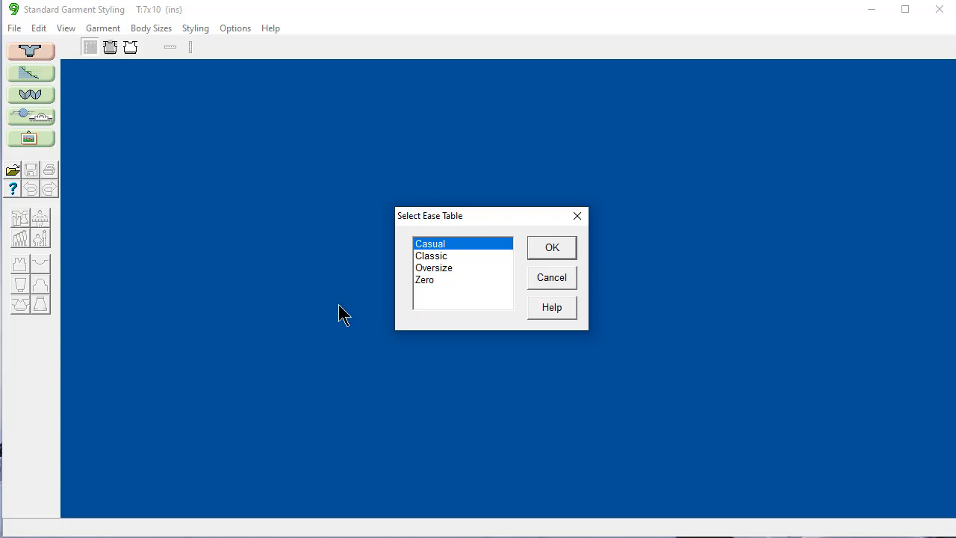
Step: Select the Classic ease table and the standard adult female size bust 102 (40")
left_click(436, 256)
left_click(551, 248)
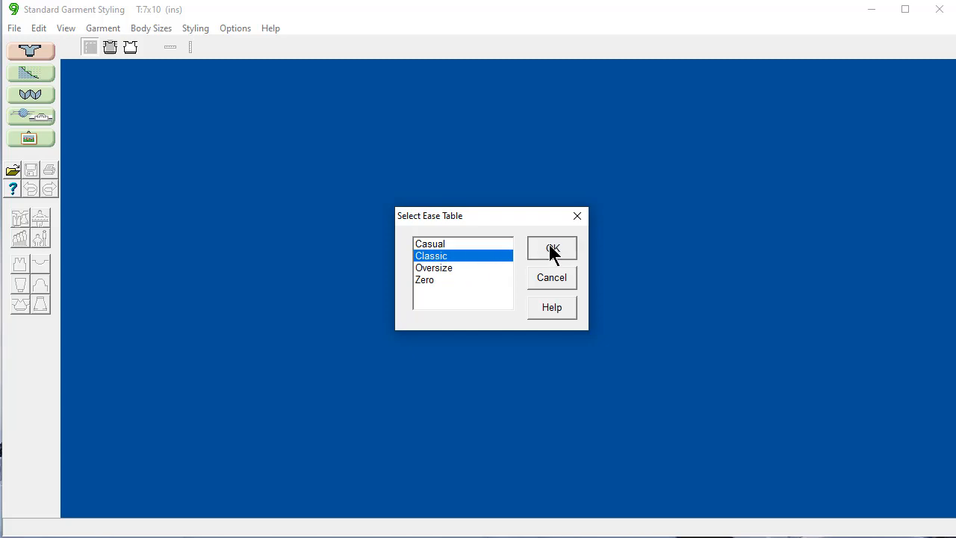
left_click(484, 257)
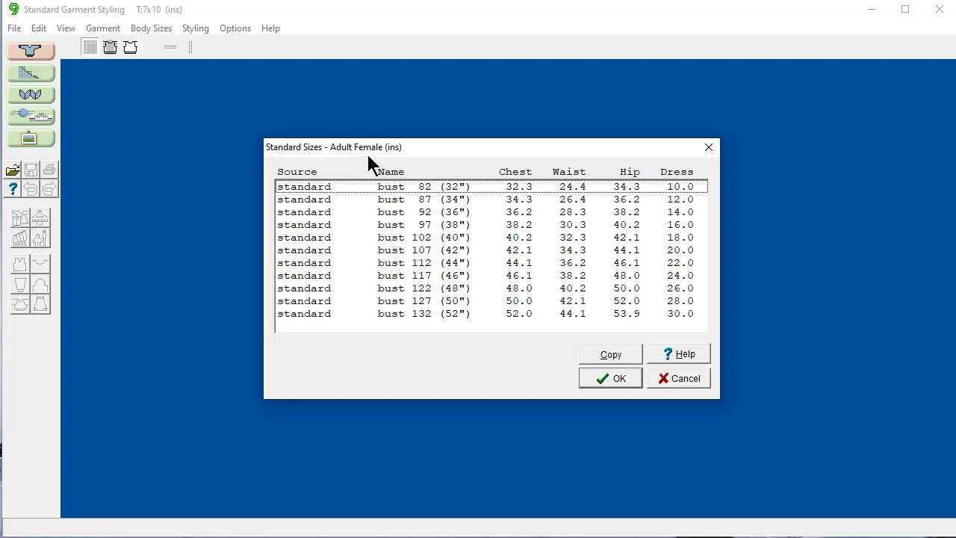
left_click(459, 238)
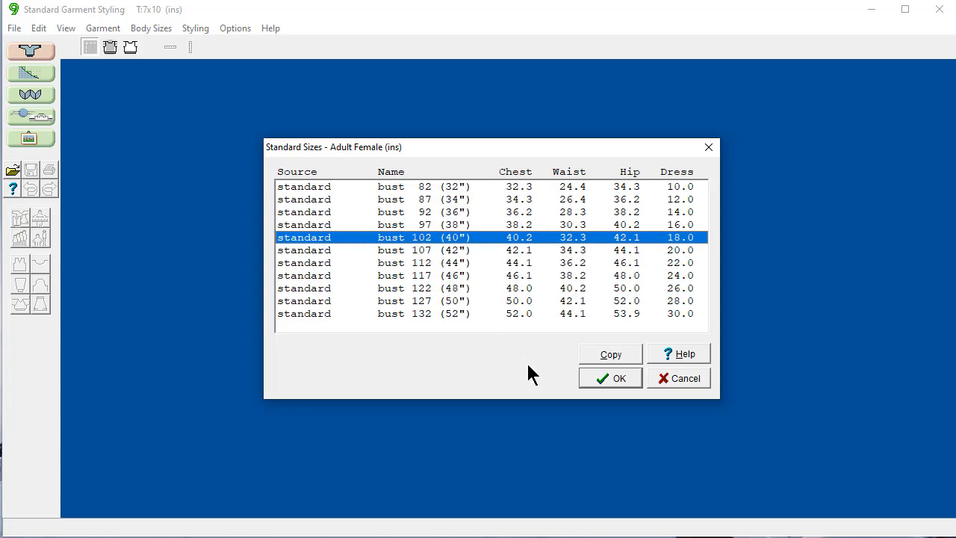
left_click(607, 374)
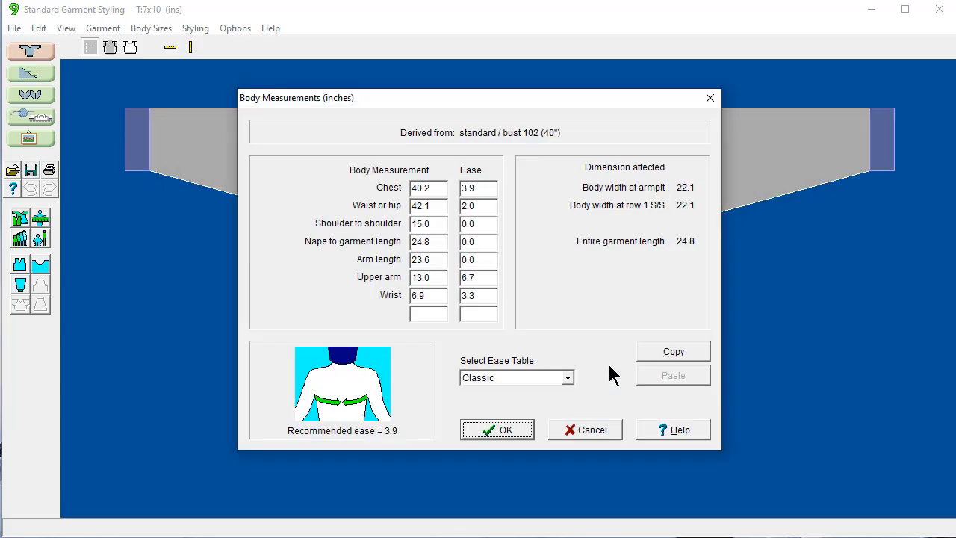
Step: Accept the standard body measurements and close the separate sleeve view
left_click_drag(530, 108, 446, 112)
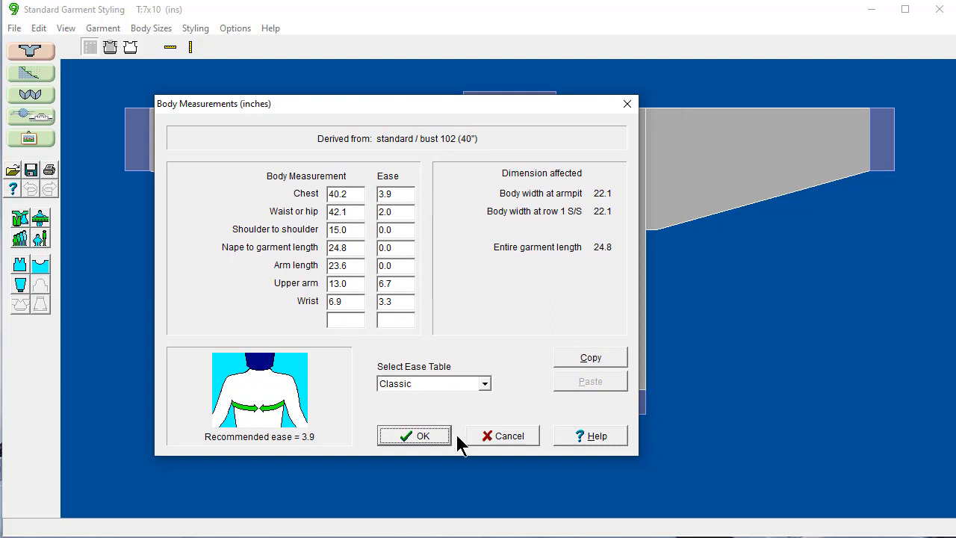
left_click(413, 436)
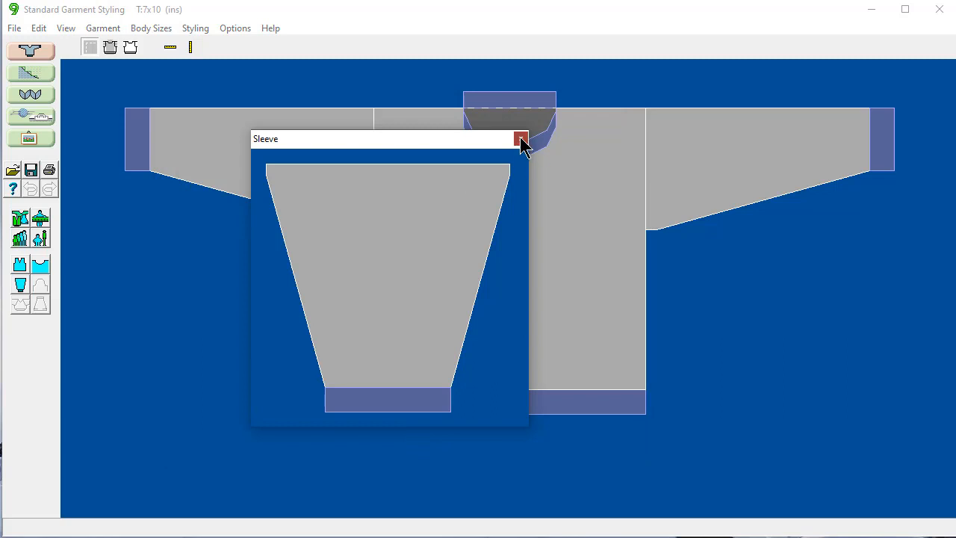
left_click(520, 139)
Step: Save the garment shape as "sweater for me 1" in the Sweaters for the family folder
left_click(14, 30)
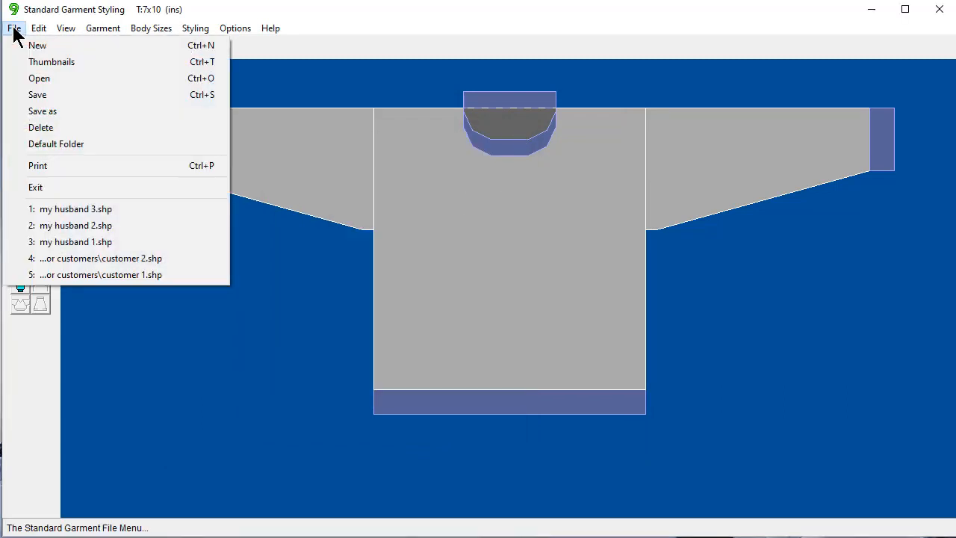
left_click(27, 118)
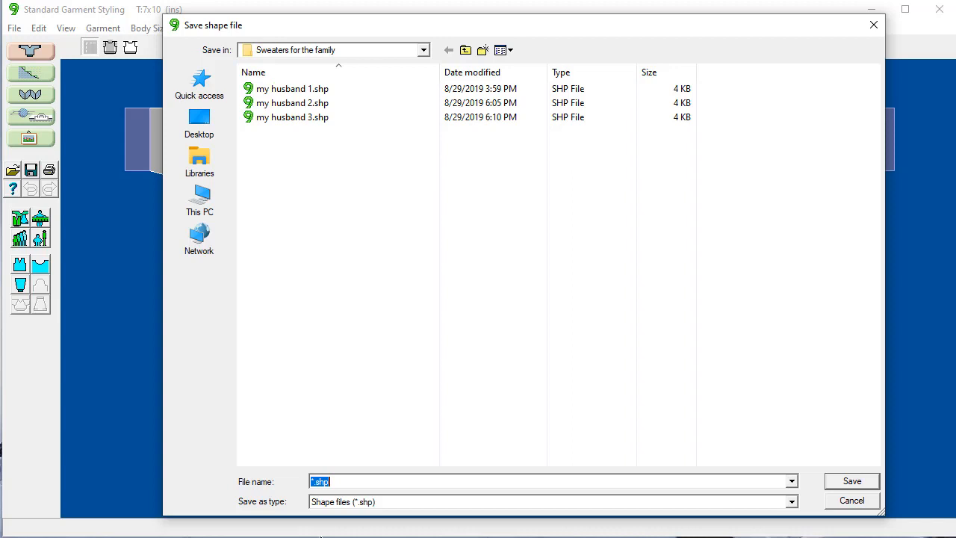
type("sweater for me 1")
left_click(854, 483)
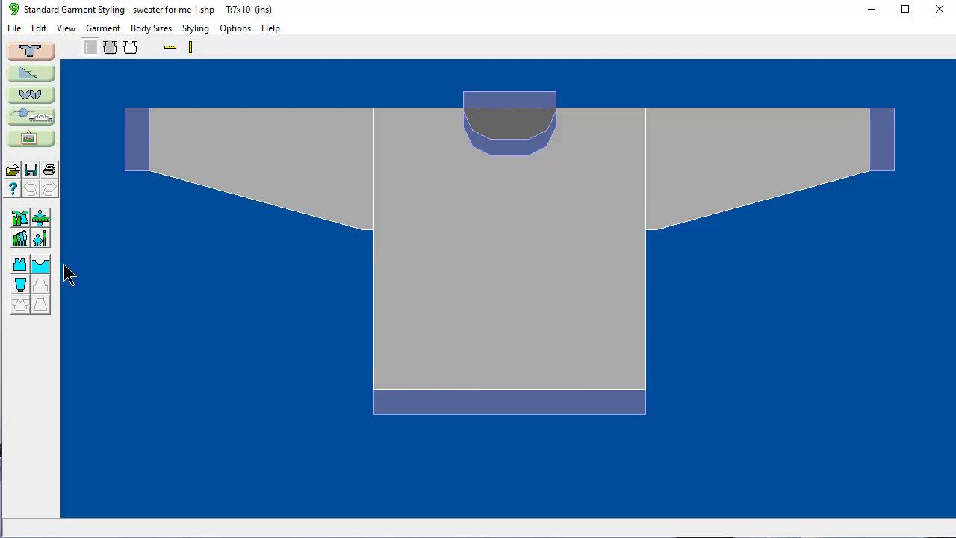
Step: Remove the rib at the hem by setting the body's rib to 0
left_click(20, 266)
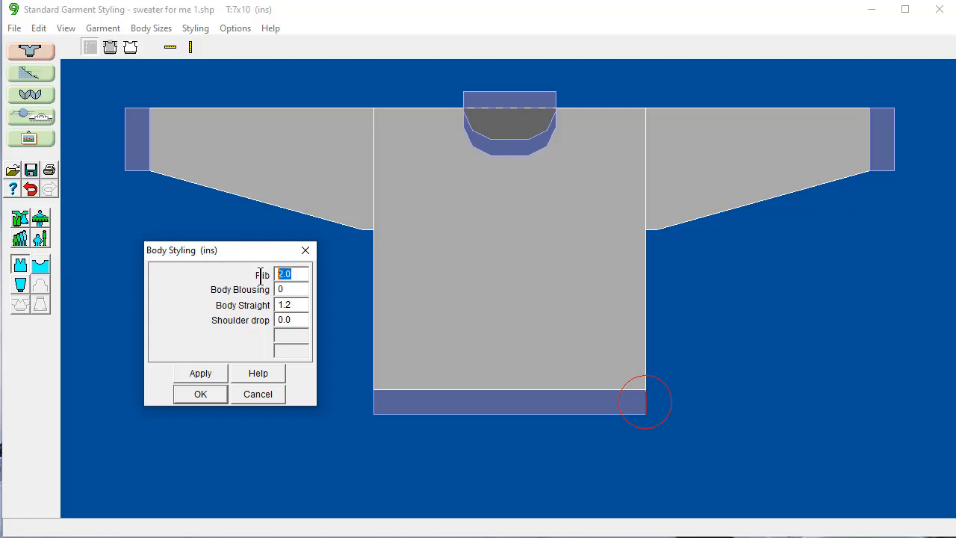
type("0")
left_click(200, 393)
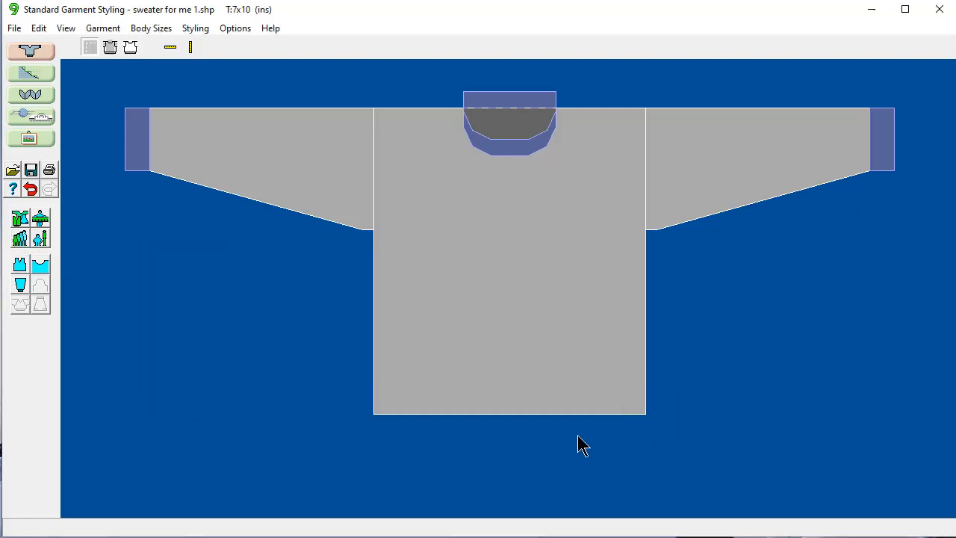
Step: Remove the cuffs by setting the sleeve styling's cuff to 0.0
left_click(20, 287)
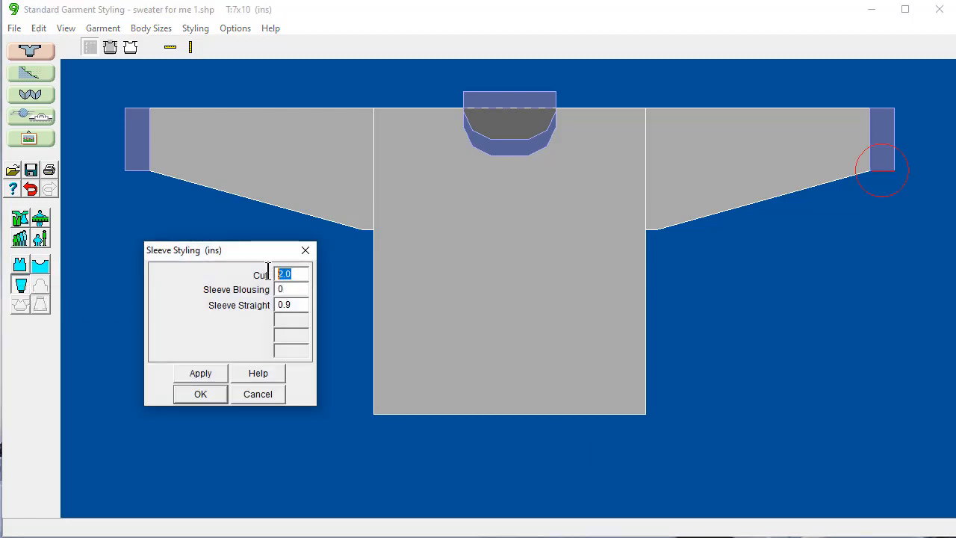
type("0.0")
left_click(200, 394)
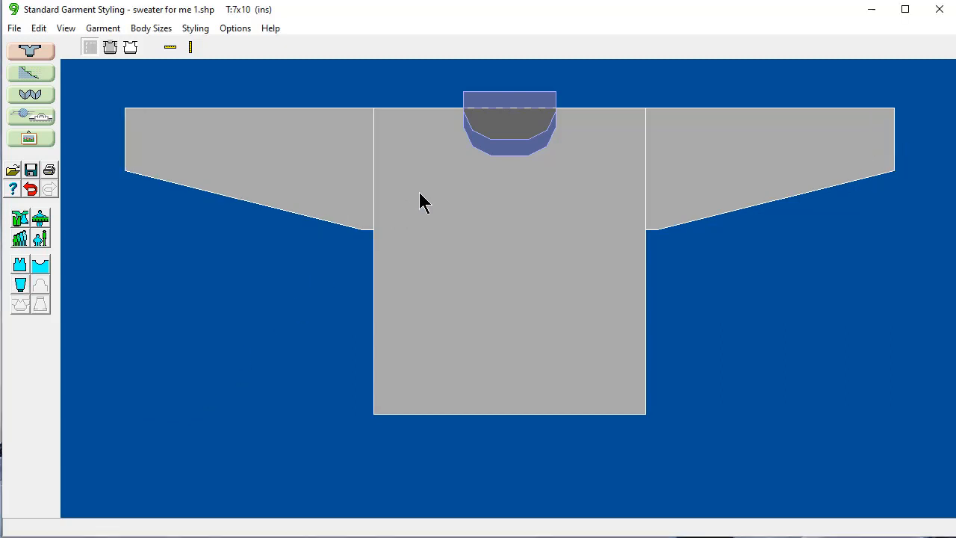
Step: Remove the neckband by setting its value in the neck styling to 0
left_click(40, 266)
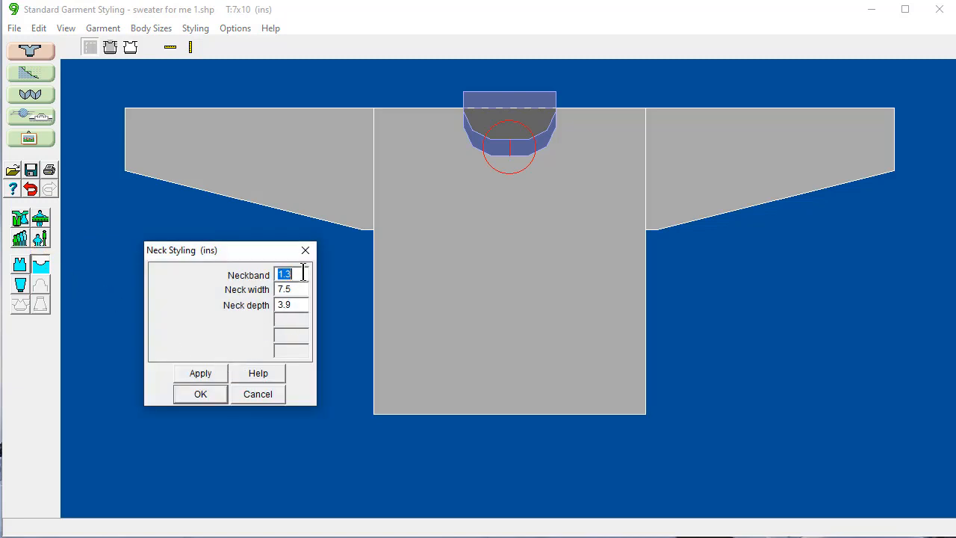
type("0")
left_click(200, 395)
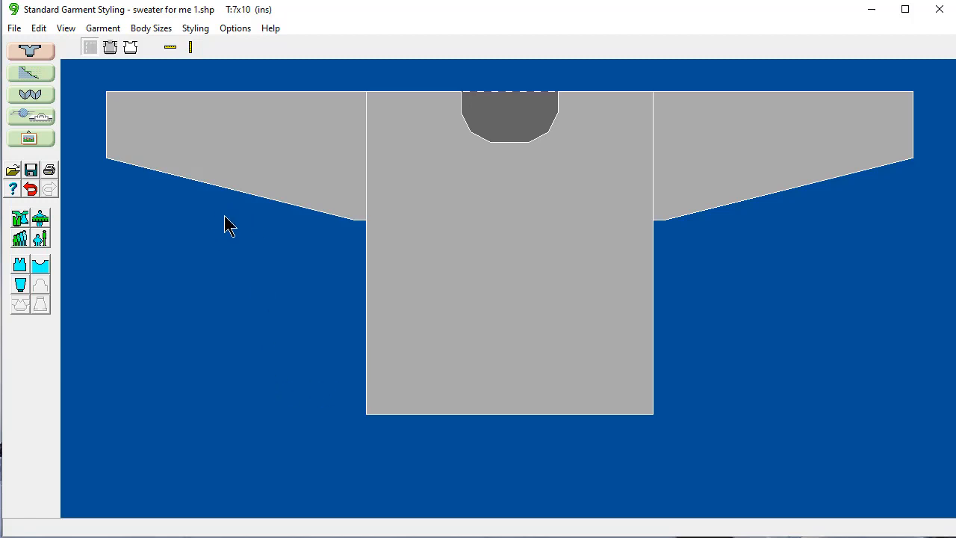
Step: Shorten the sleeves by setting the arm length to 10 inches in the body measurements
left_click(41, 219)
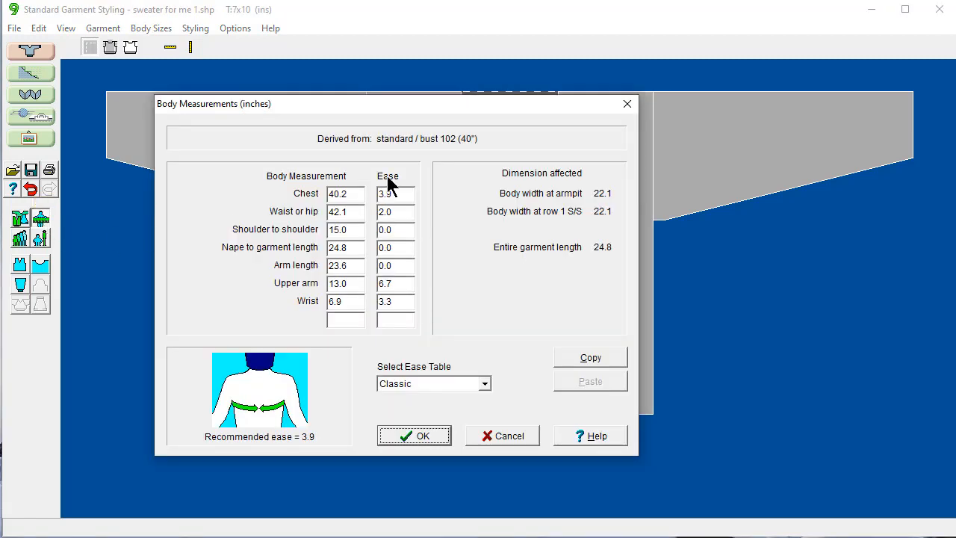
left_click_drag(406, 112, 368, 107)
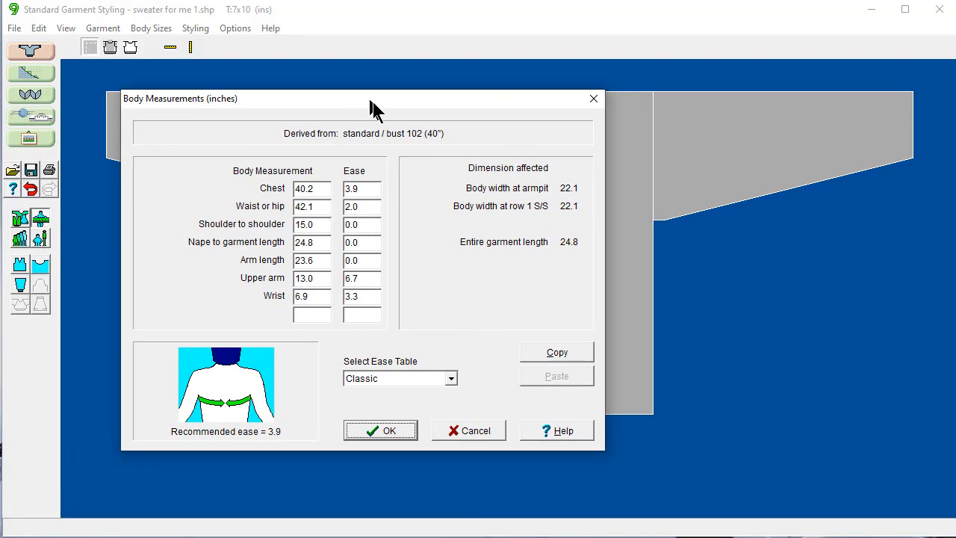
left_click(321, 260)
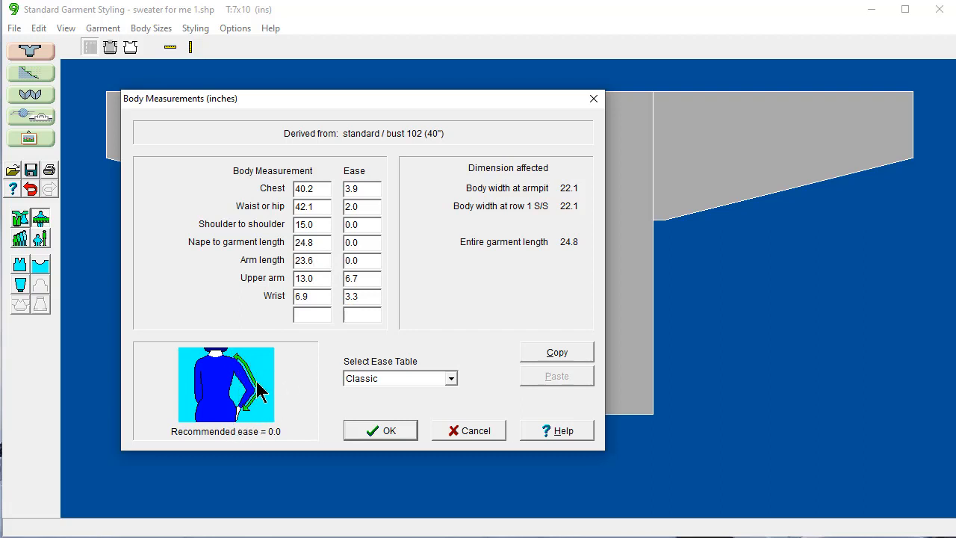
double_click(297, 260)
type("10")
left_click(325, 282)
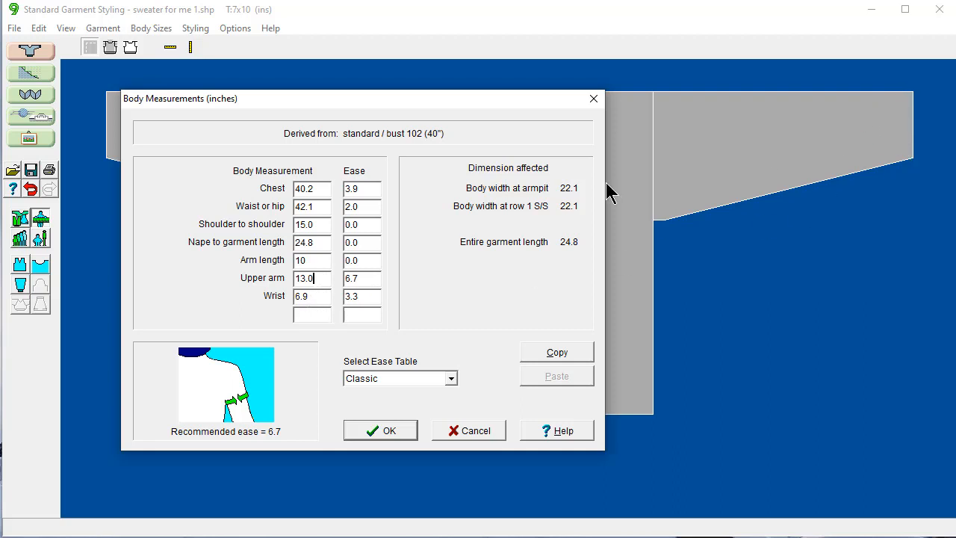
Step: Set the wrist measurement to 13 inches with an ease of 6.7 and apply the body measurements
left_click(323, 296)
left_click_drag(323, 296, 276, 296)
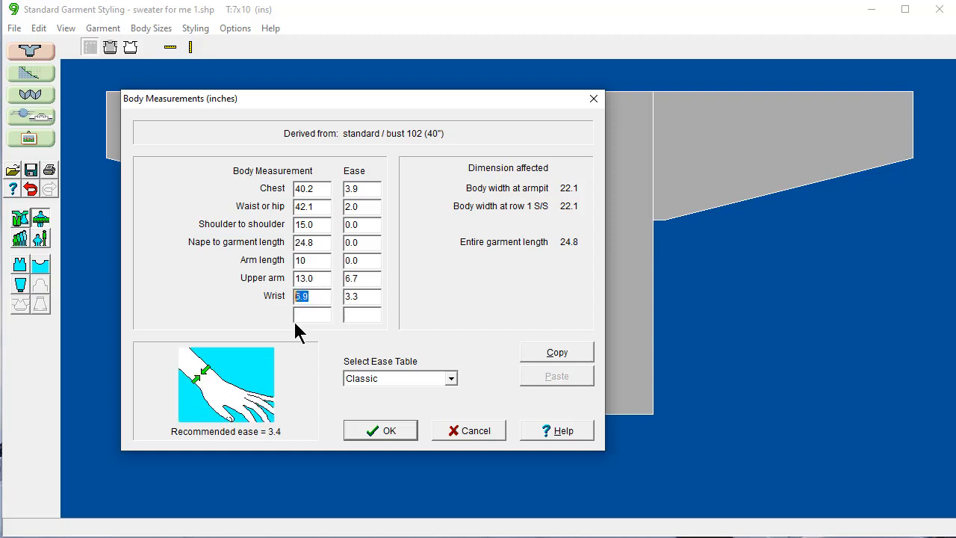
type("13")
left_click(366, 297)
left_click_drag(367, 297, 329, 298)
type("6.7")
left_click(375, 428)
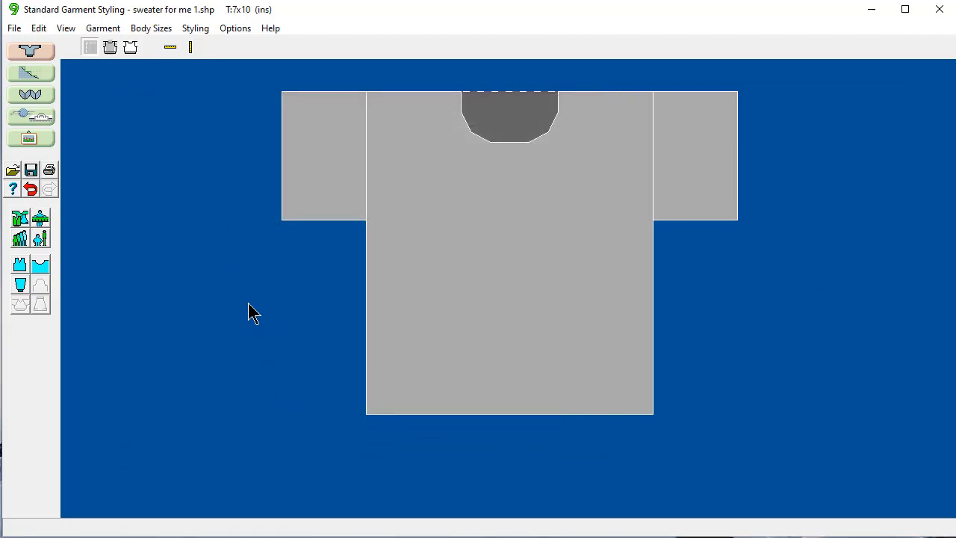
Step: Slope the shoulders by setting the body's shoulder drop to 0.5 inches
left_click(20, 265)
left_click_drag(294, 319, 272, 316)
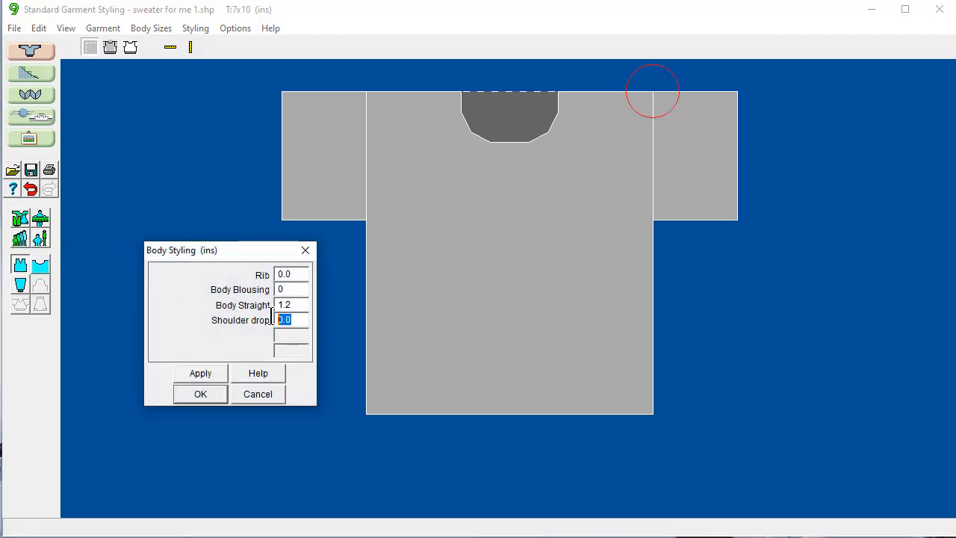
type("0.5")
left_click(198, 393)
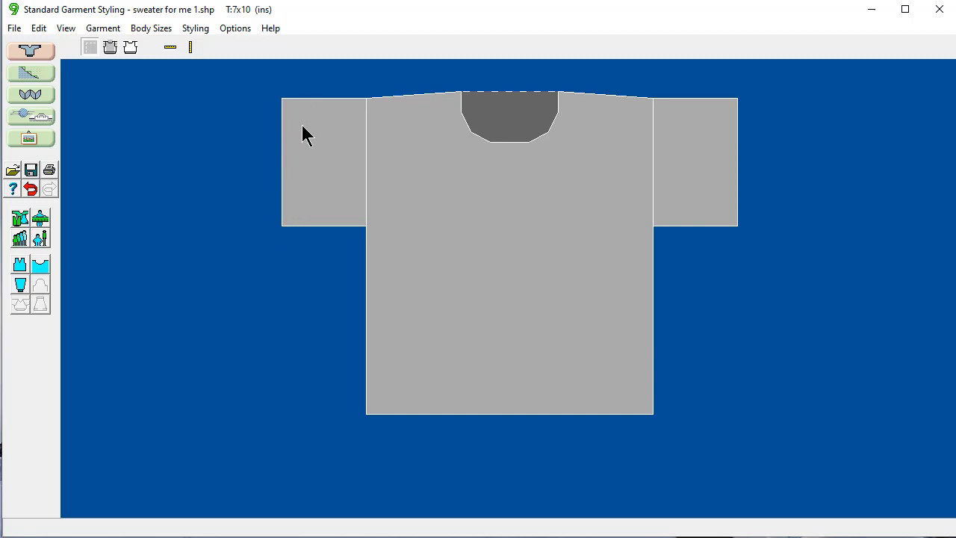
Step: Taper the short sleeves by setting the wrist measurement to 11 inches
left_click(41, 221)
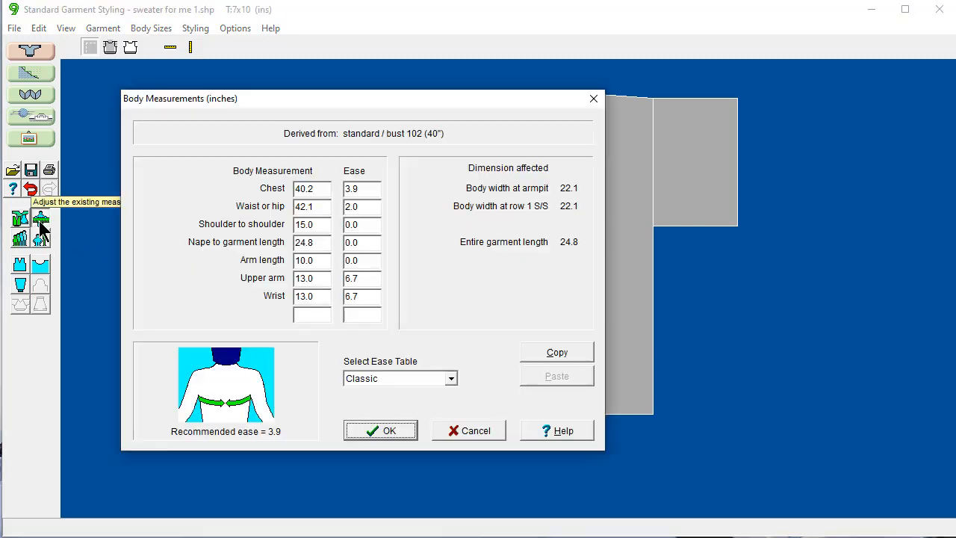
left_click_drag(314, 296, 282, 296)
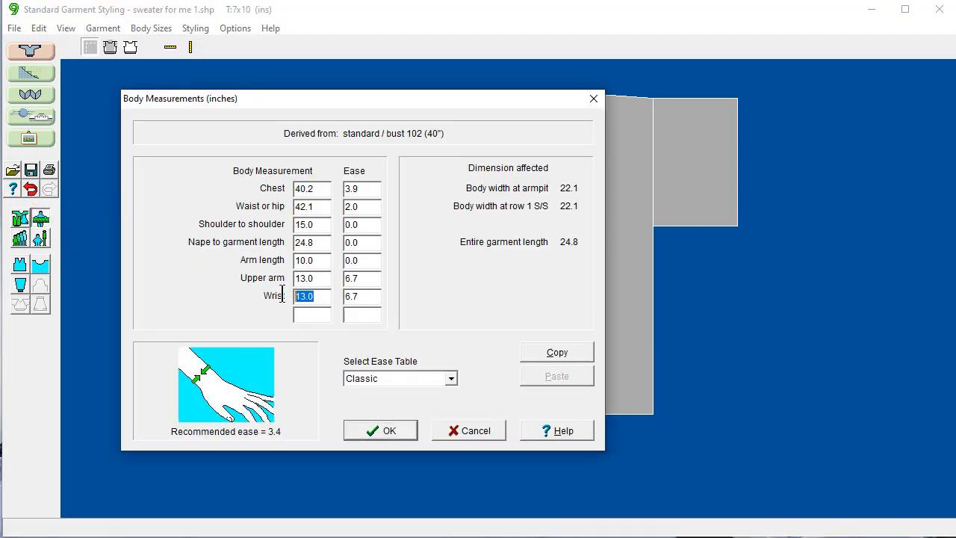
type("2")
key("BackSpace")
type("11")
left_click(379, 430)
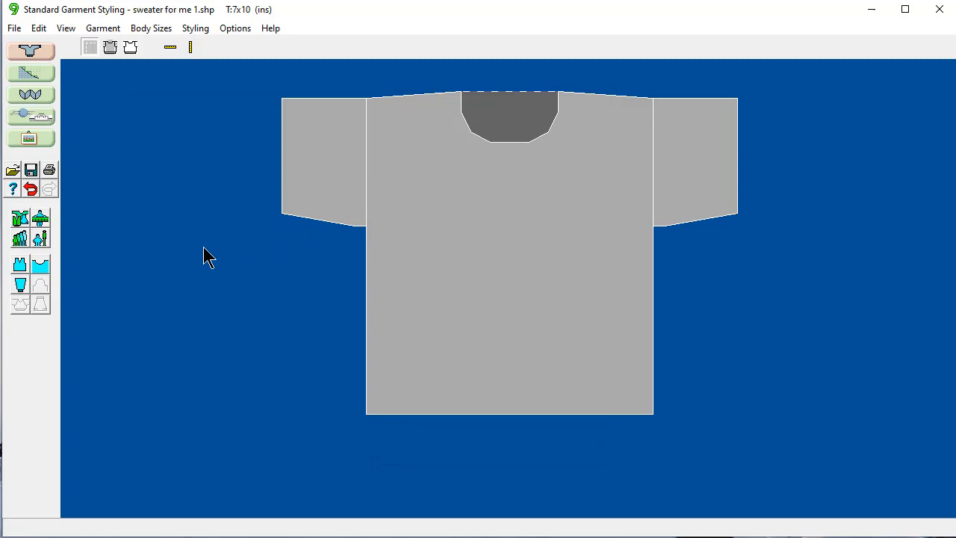
Step: Lengthen the sweater by setting the nape to garment length to 31 inches in the body measurements
left_click(41, 219)
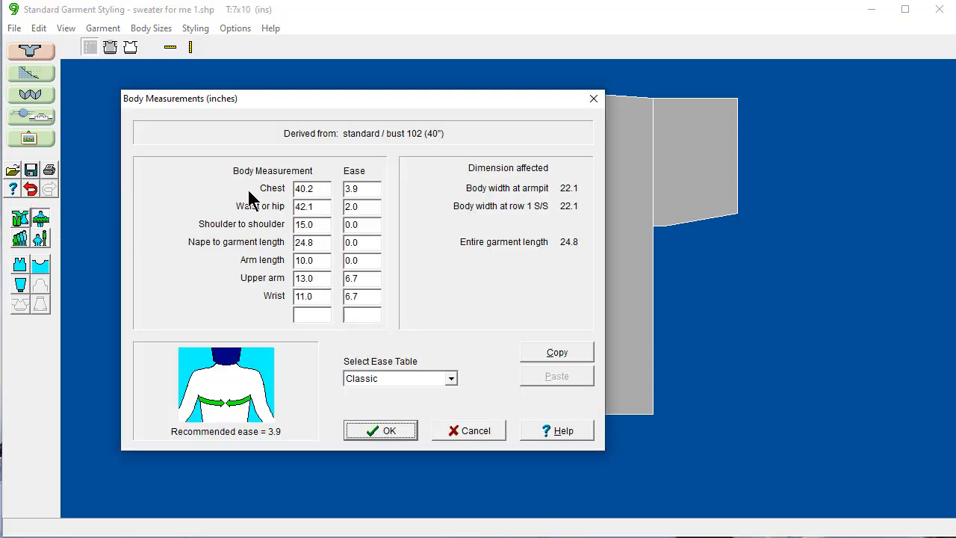
left_click(297, 243)
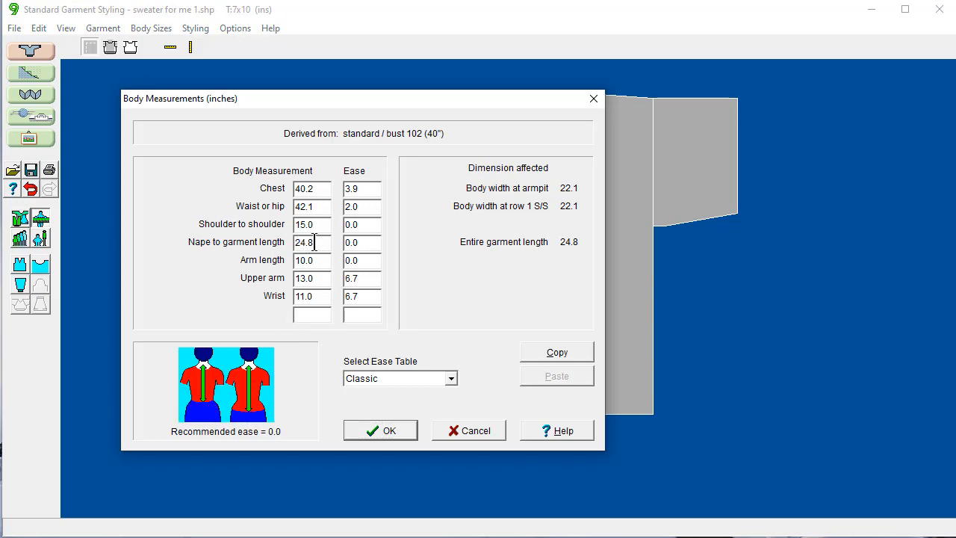
left_click_drag(313, 242, 277, 245)
type("31")
left_click(379, 431)
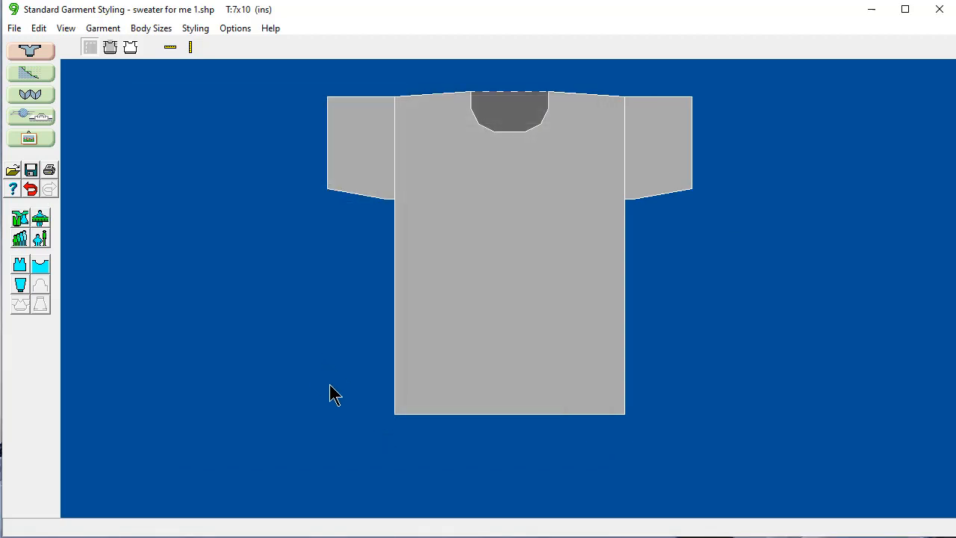
Step: Save the lengthened garment as a new shape file named "short sleeve tunic 1" in the Sweaters for the family folder
left_click(14, 30)
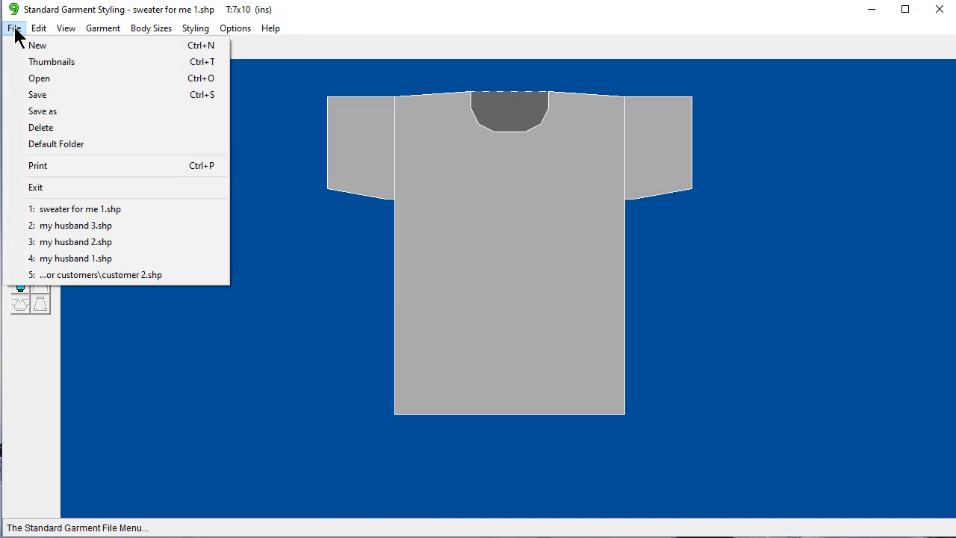
left_click(33, 111)
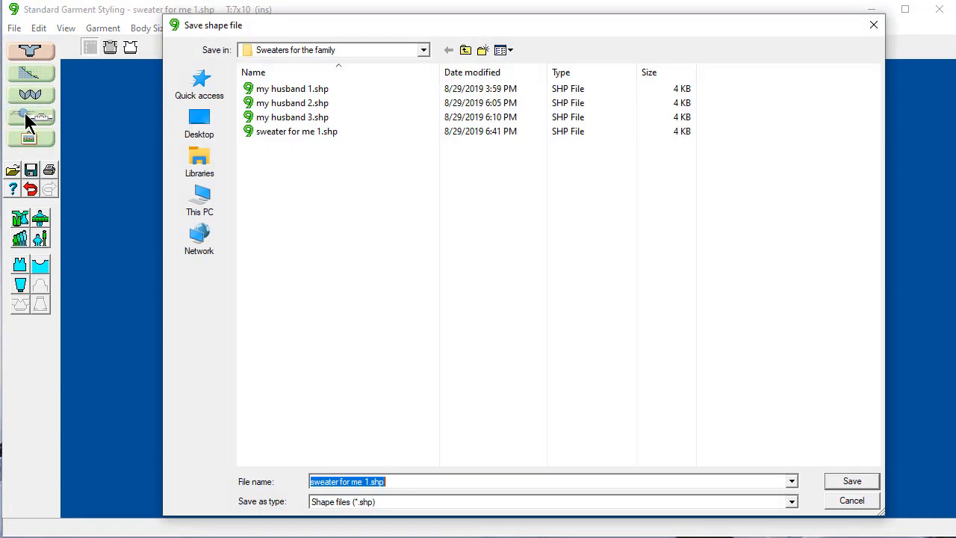
type("s")
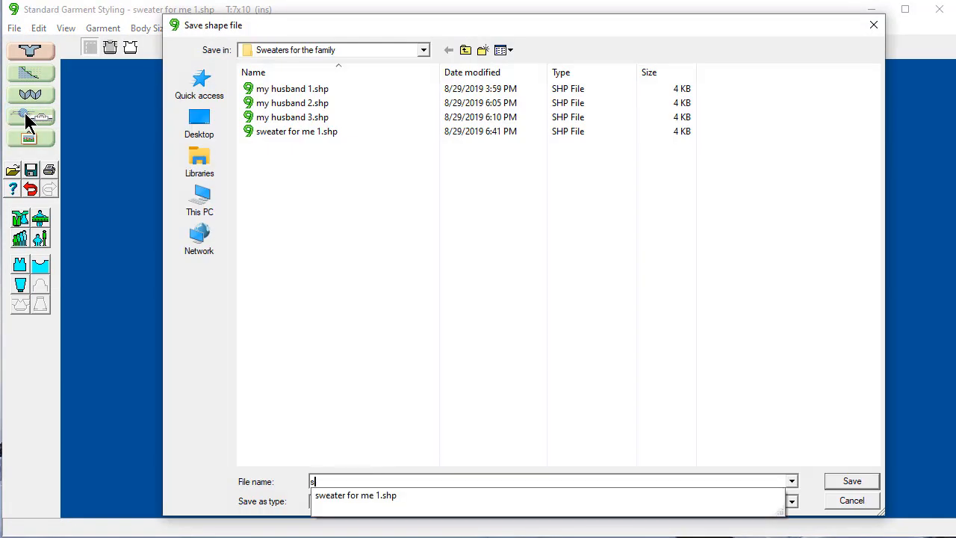
type("hort sleeve tunic 1")
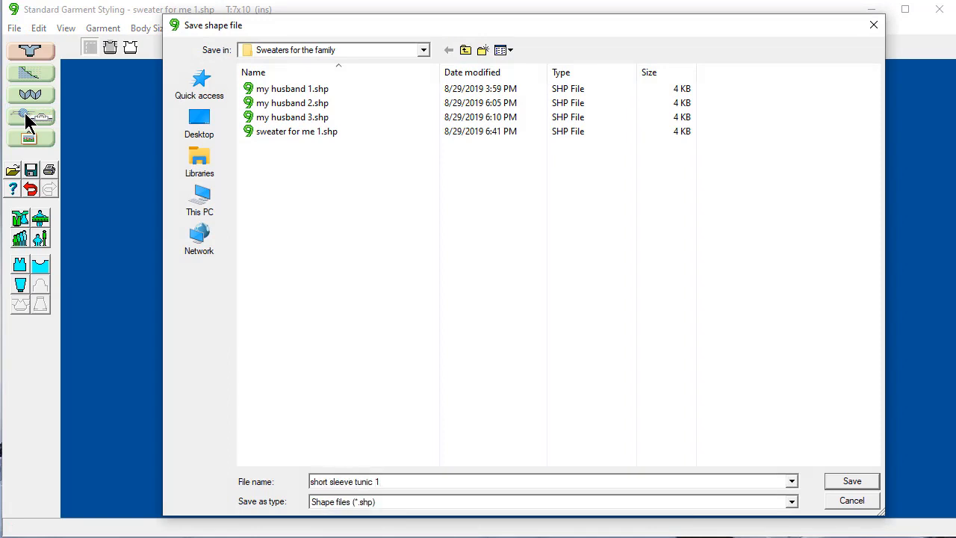
key("Return")
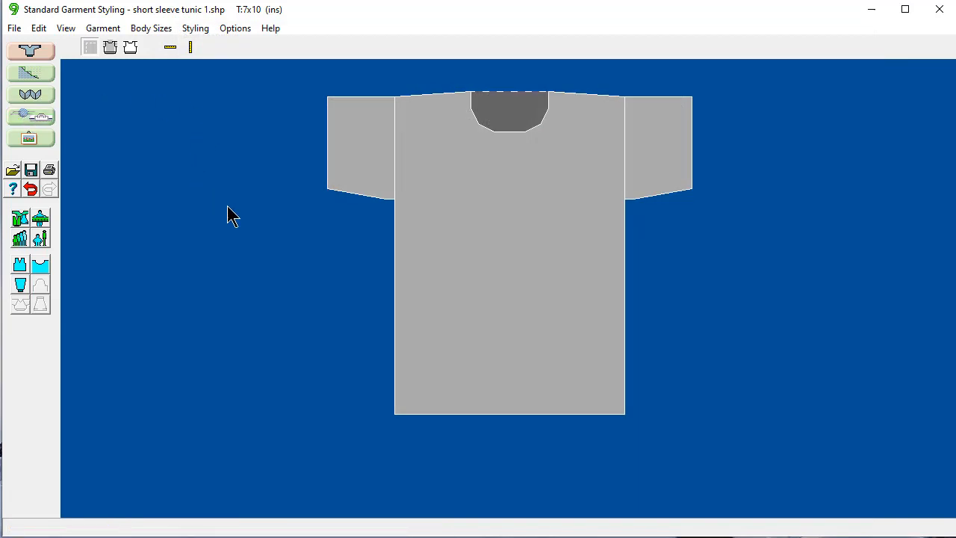
Step: Change the garment to a cardigan with set-in sleeves, accept the Classic ease table and dismiss the floating sleeve view
left_click(20, 219)
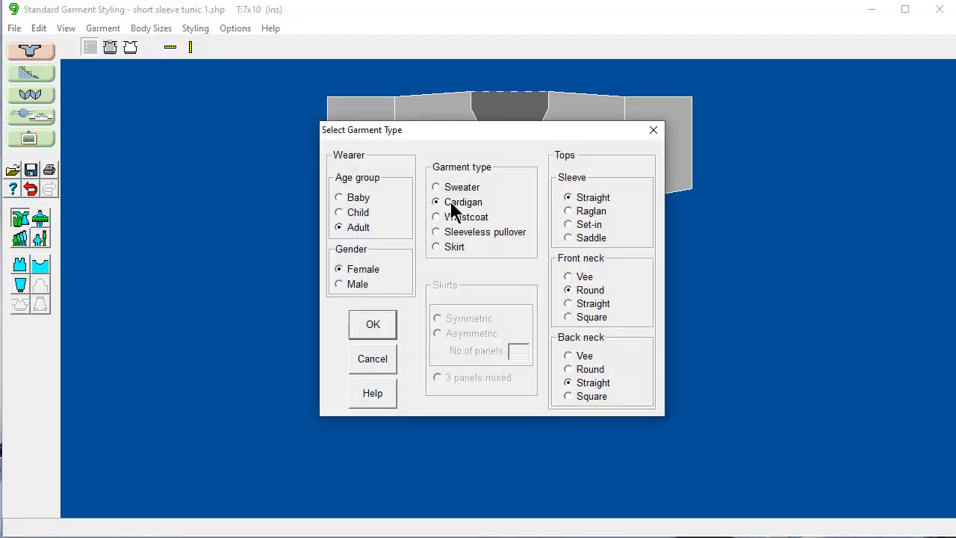
left_click(567, 224)
left_click(372, 324)
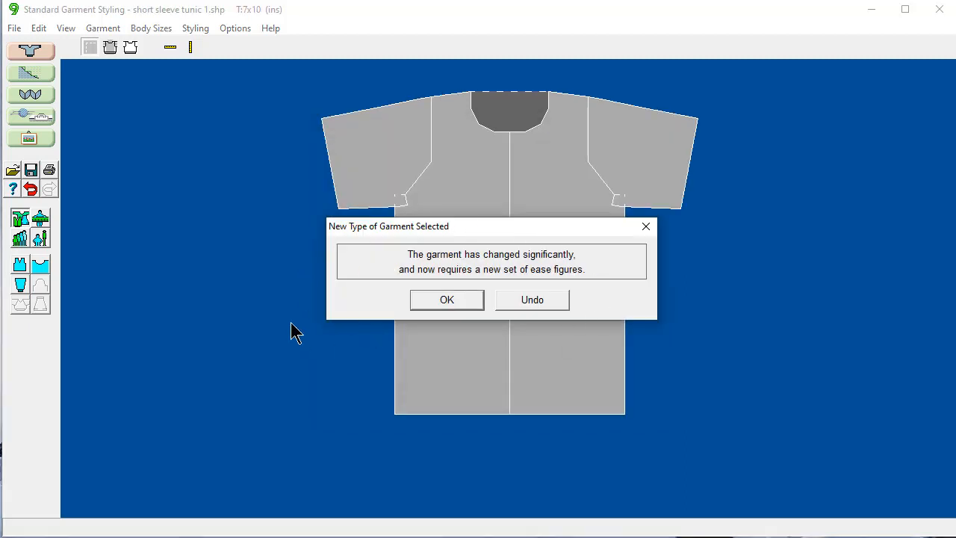
left_click(447, 302)
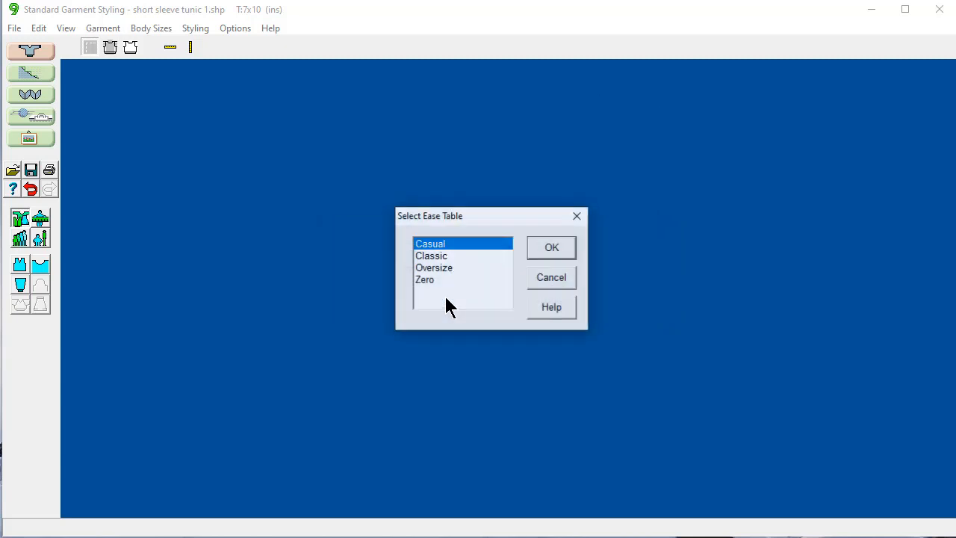
left_click(429, 256)
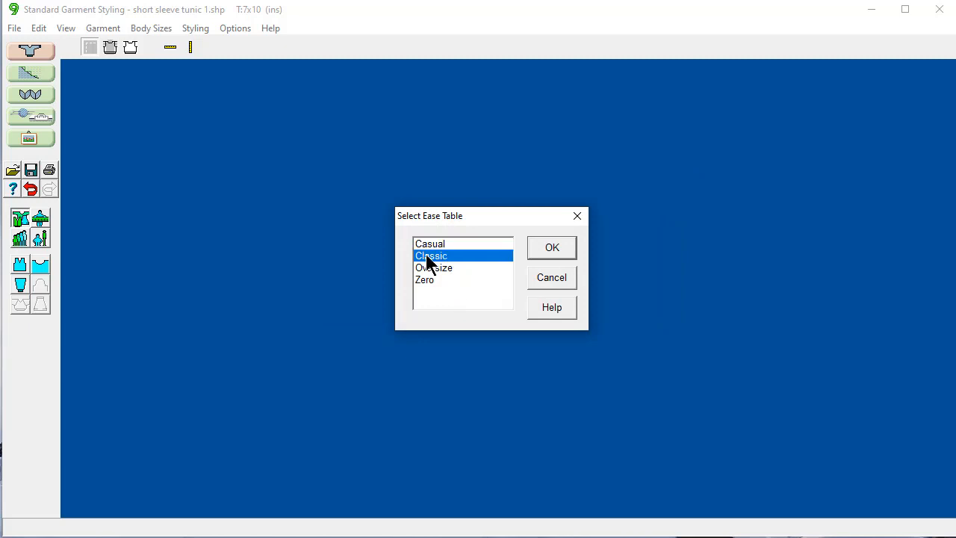
left_click(547, 248)
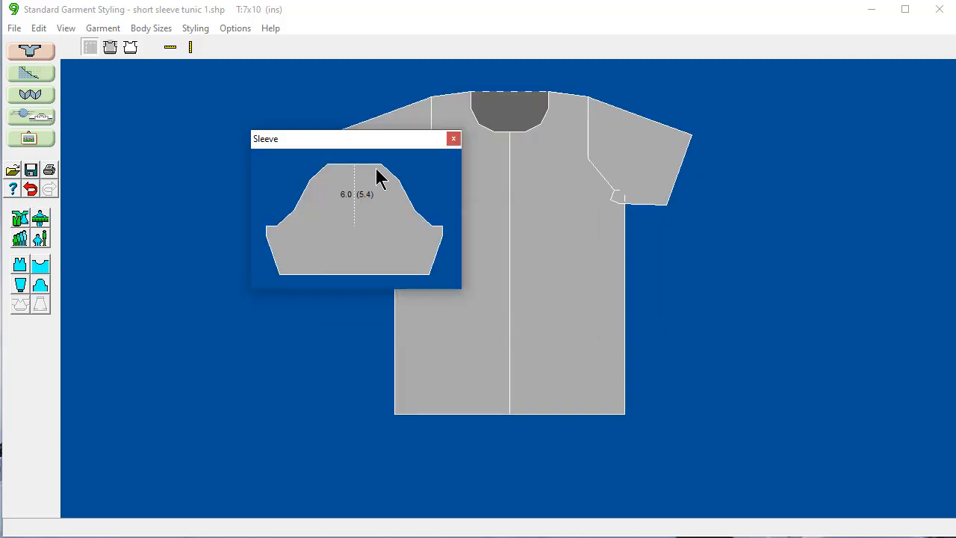
left_click_drag(372, 150, 201, 103)
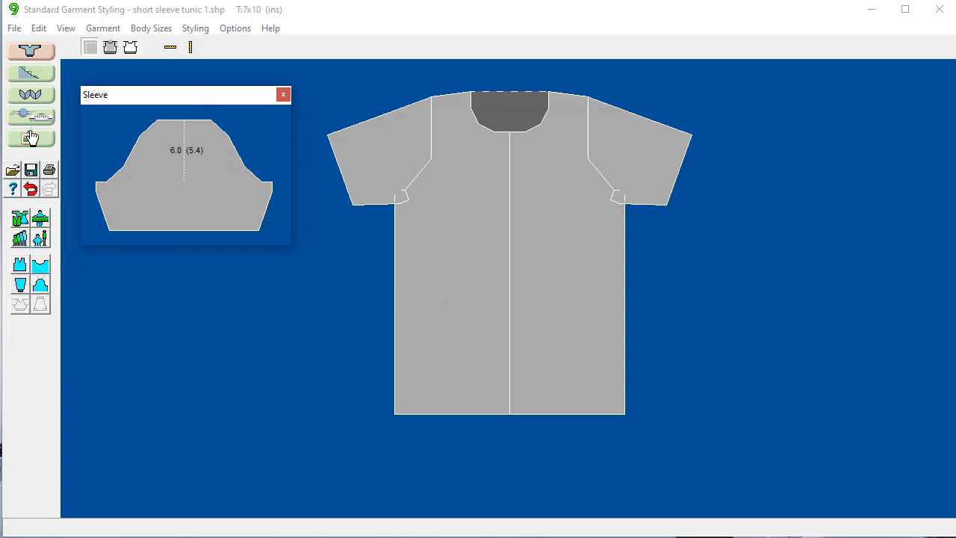
left_click(283, 96)
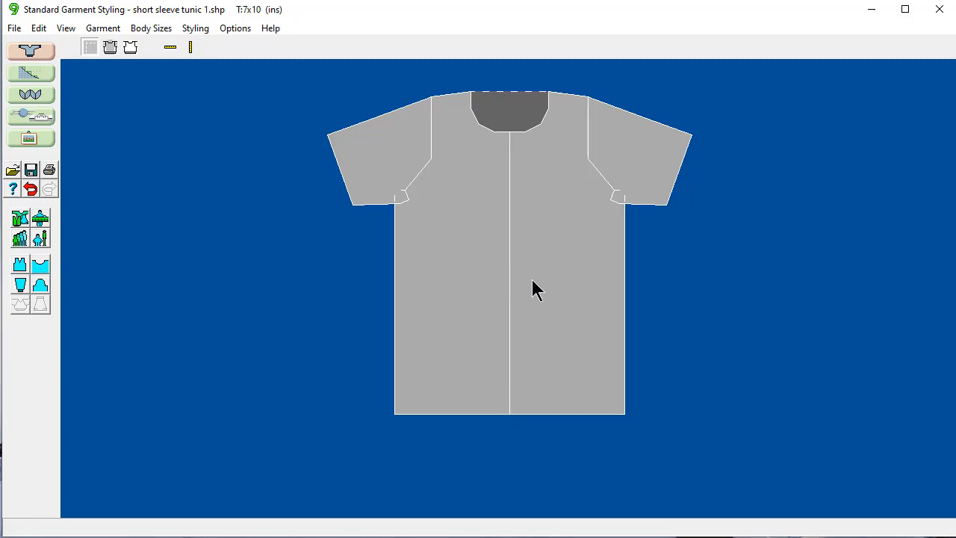
Step: Shorten the cardigan by reducing its nape to garment length in the body measurements
left_click(41, 218)
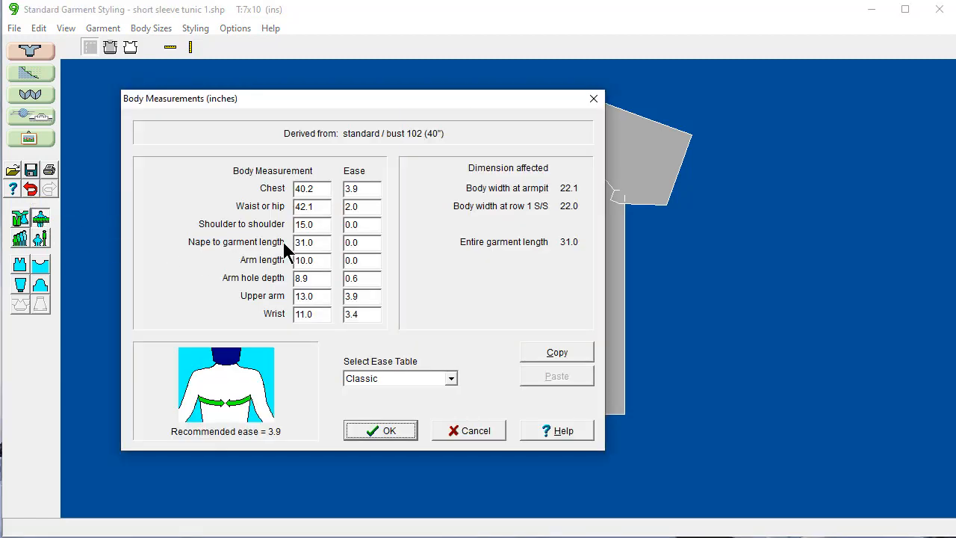
left_click(307, 243)
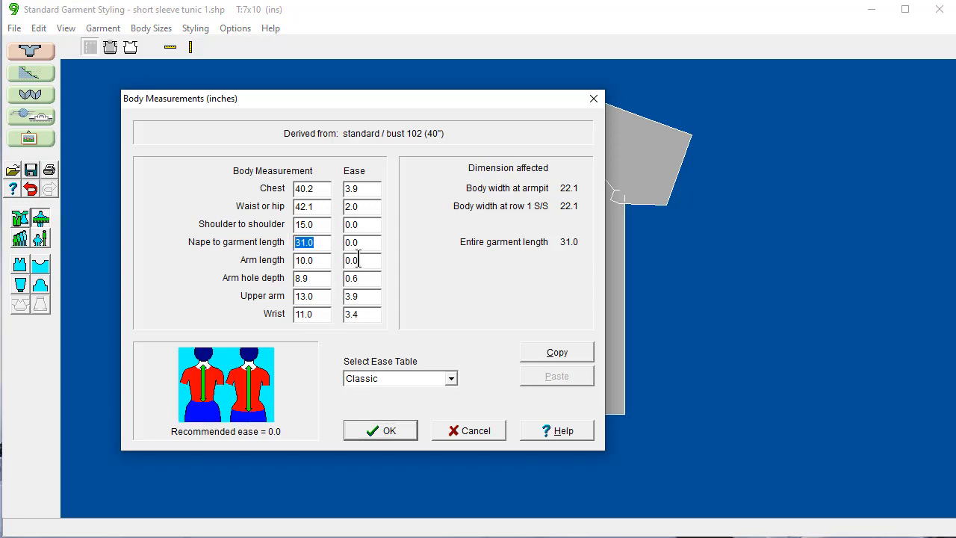
type("37")
left_click(380, 428)
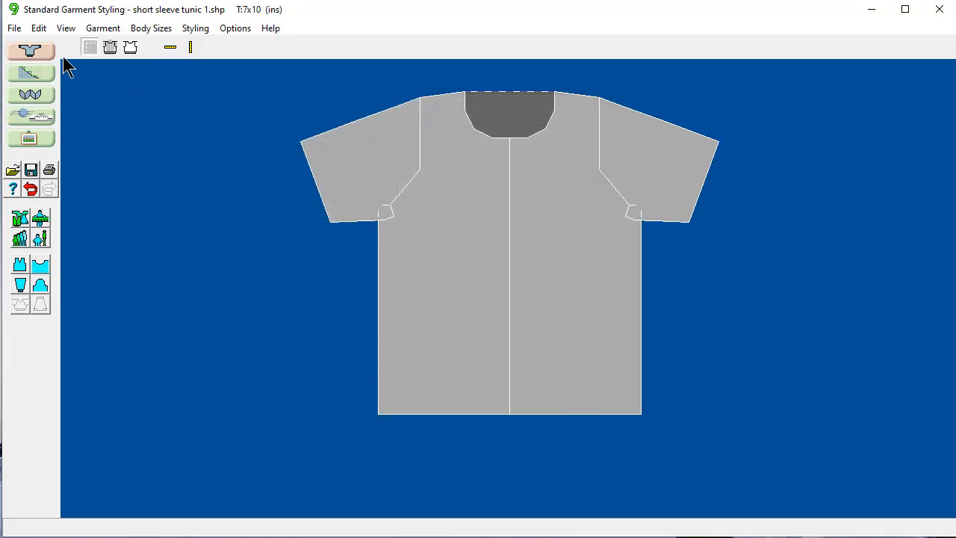
Step: Save the cardigan as a new shape file named "short sleeved cardigan 1" in the Sweaters for the family folder
left_click(14, 28)
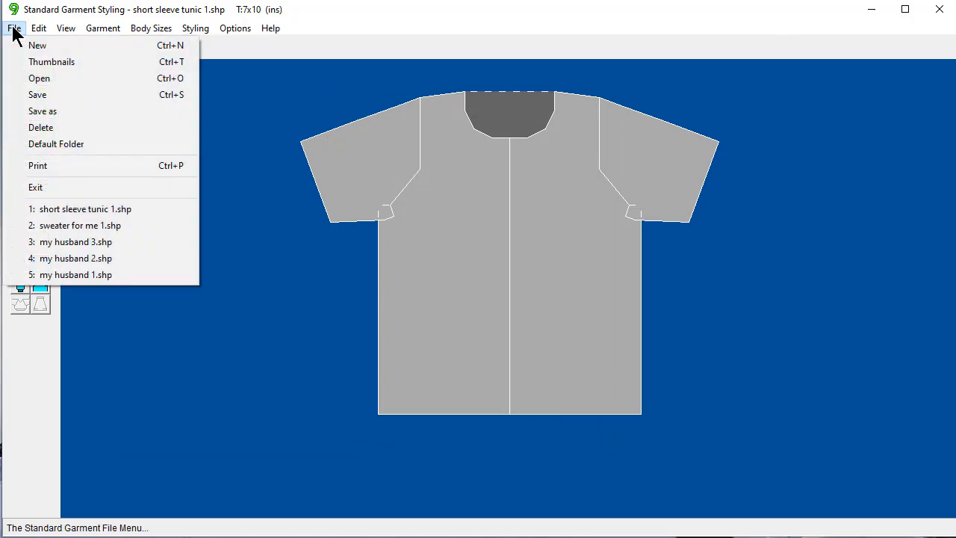
left_click(29, 112)
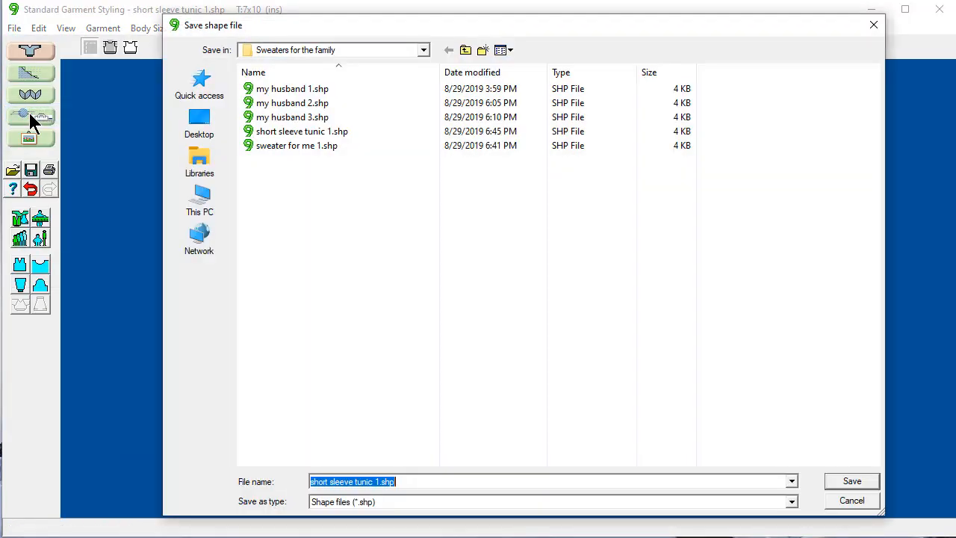
type("short sl")
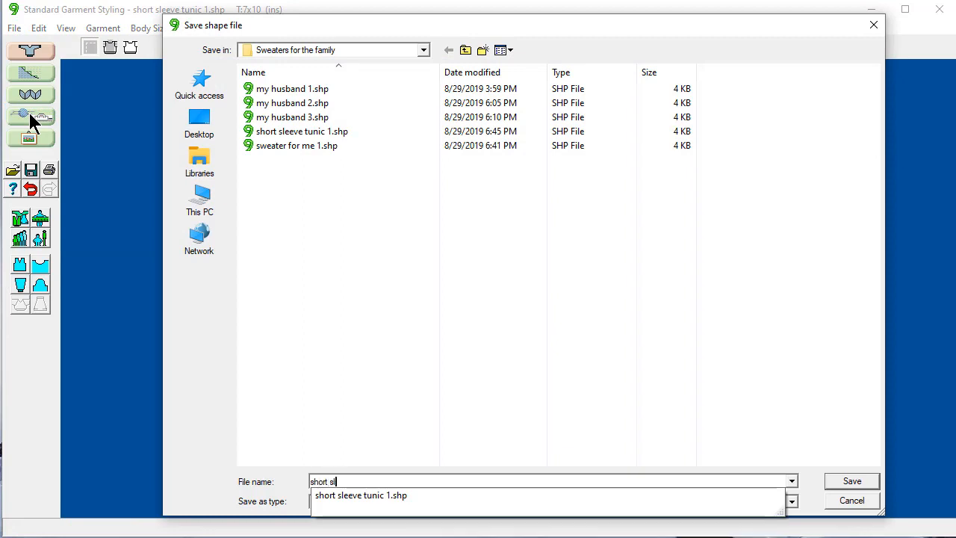
type("eeved cardigan 1")
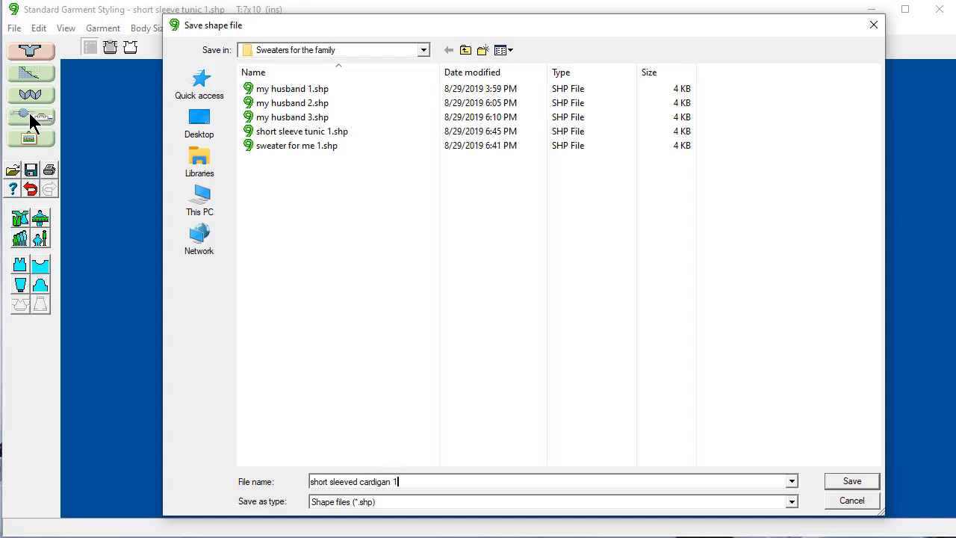
key("Return")
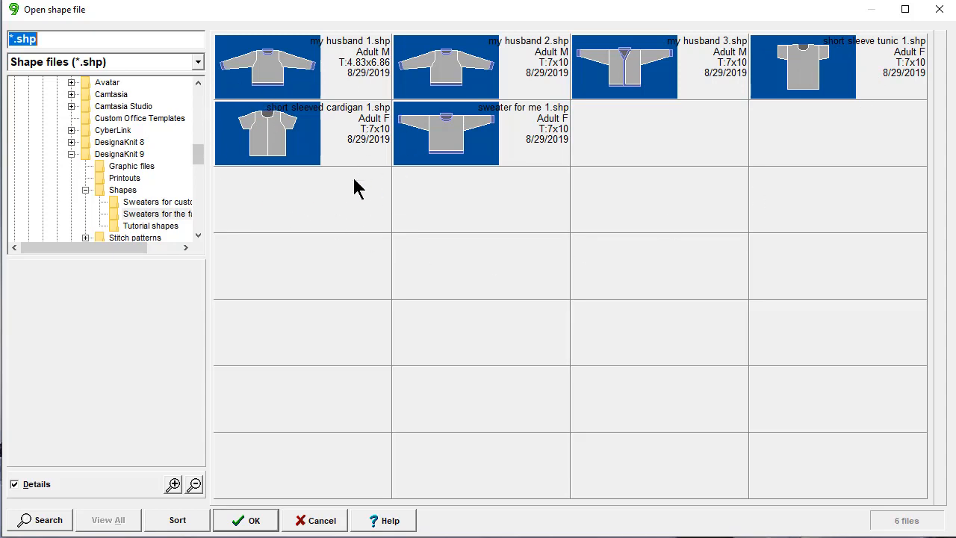
Step: Open short sleeve tunic 1.shp from the shape file thumbnails and dismiss its floating sleeve view
left_click(802, 59)
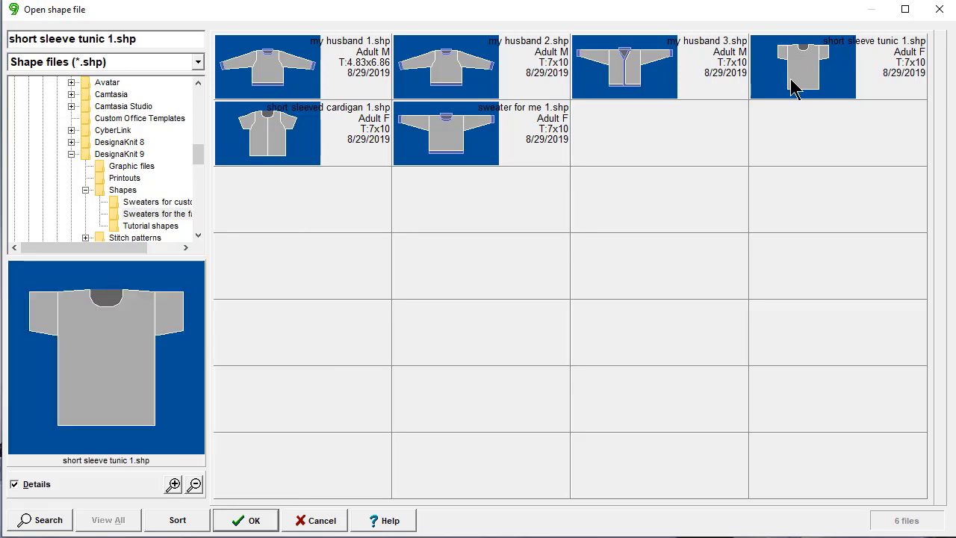
left_click(251, 521)
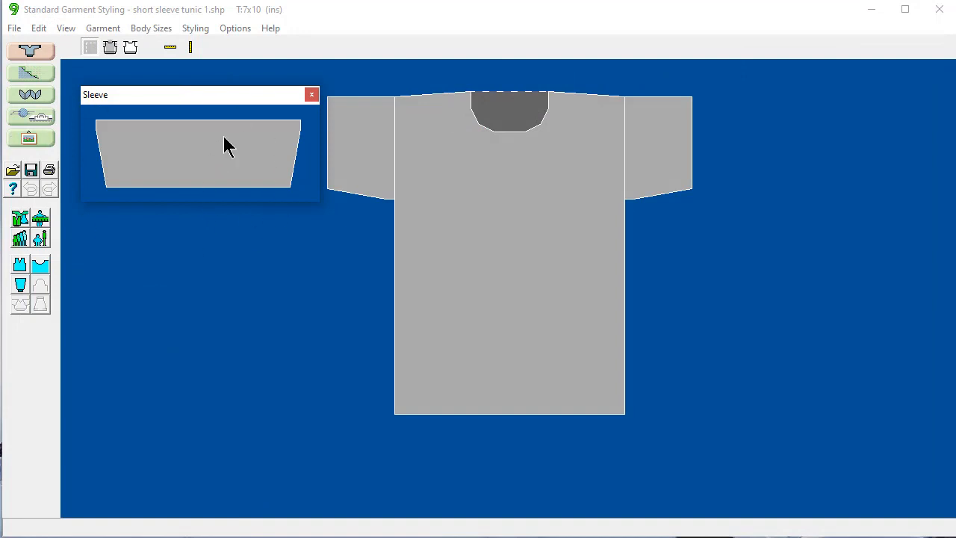
left_click(310, 95)
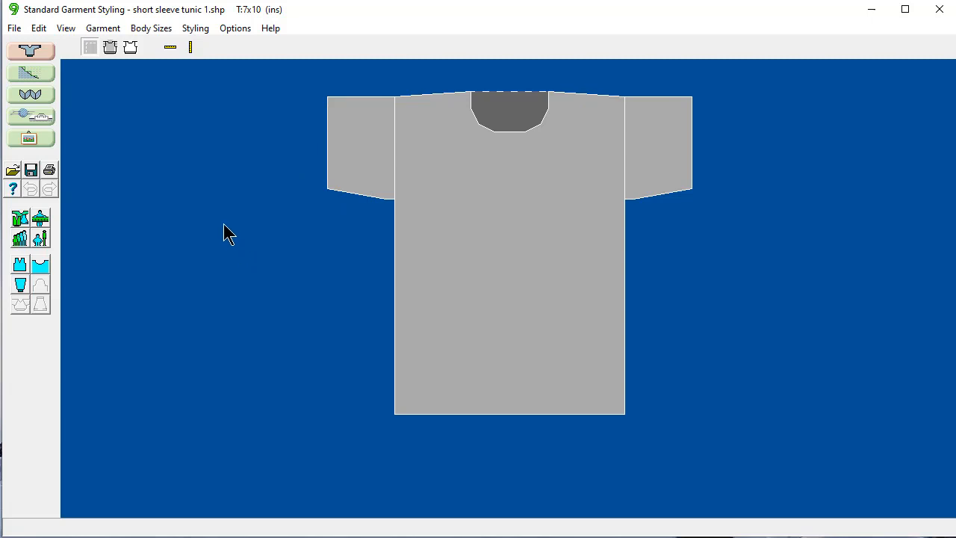
Step: Review the main tensions, rib tensions and notes of the short sleeve tunic
left_click(243, 30)
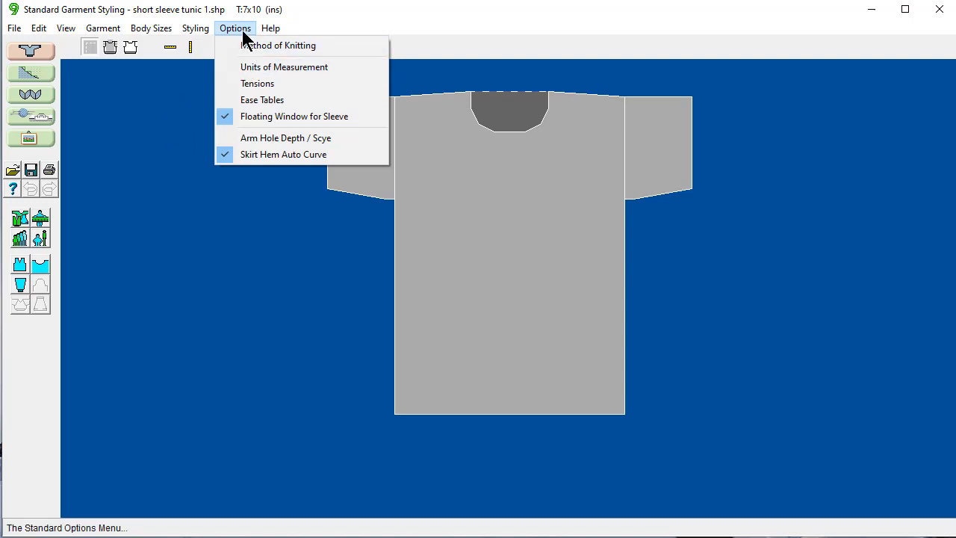
left_click(249, 88)
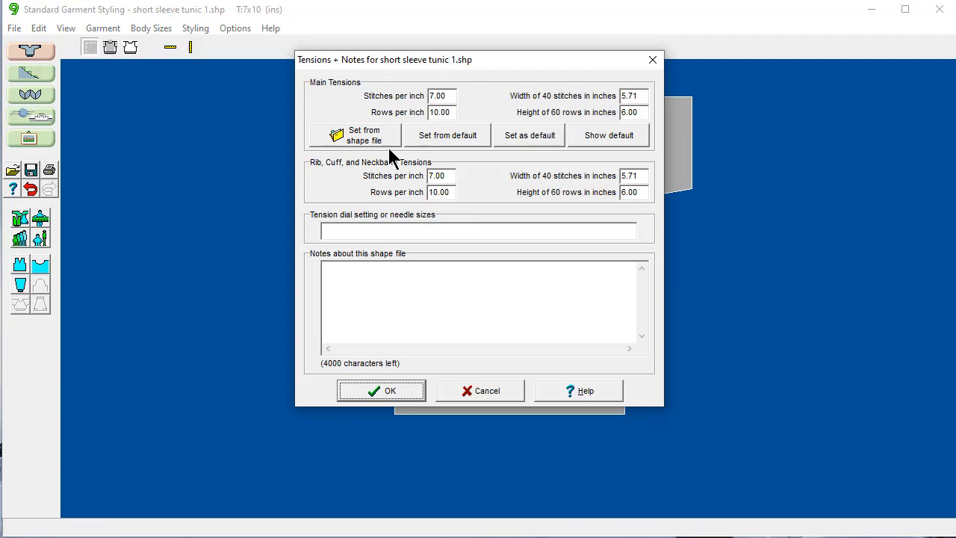
left_click(470, 390)
Step: Bring up the garment file commands
left_click(14, 30)
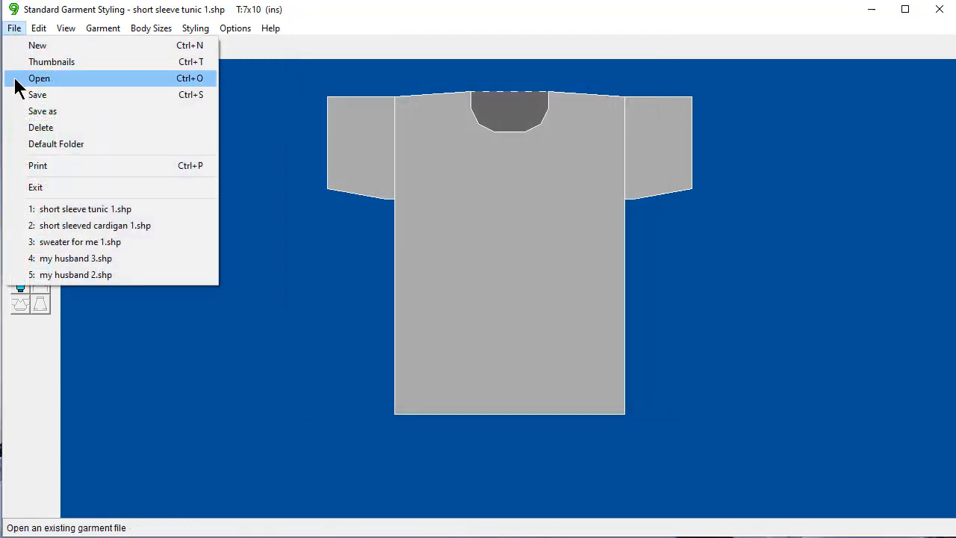